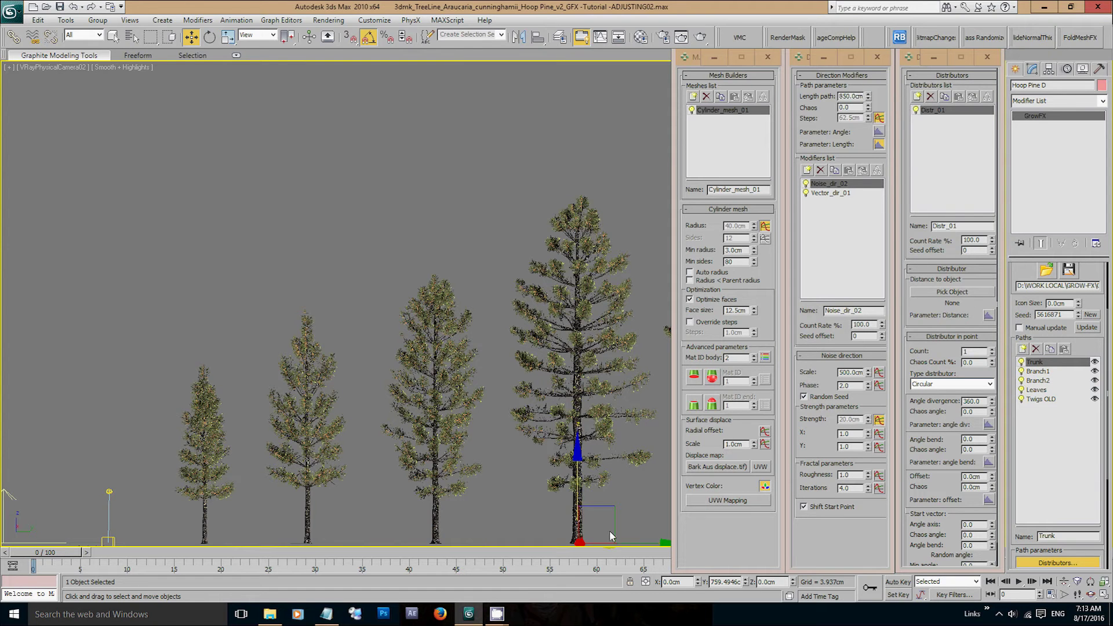
- Isolate Hoop Pine D and clone a copy, Hoop Pine D01, to its left
key(alt+q)
click(631, 545)
shift+drag(636, 547, 469, 539)
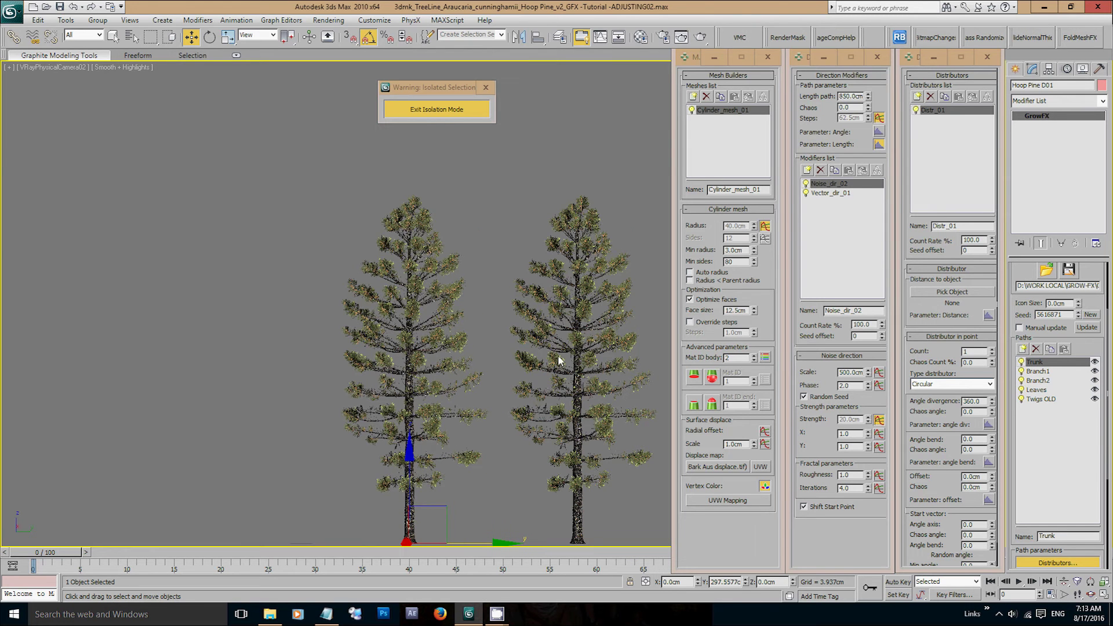
click(558, 358)
click(1014, 358)
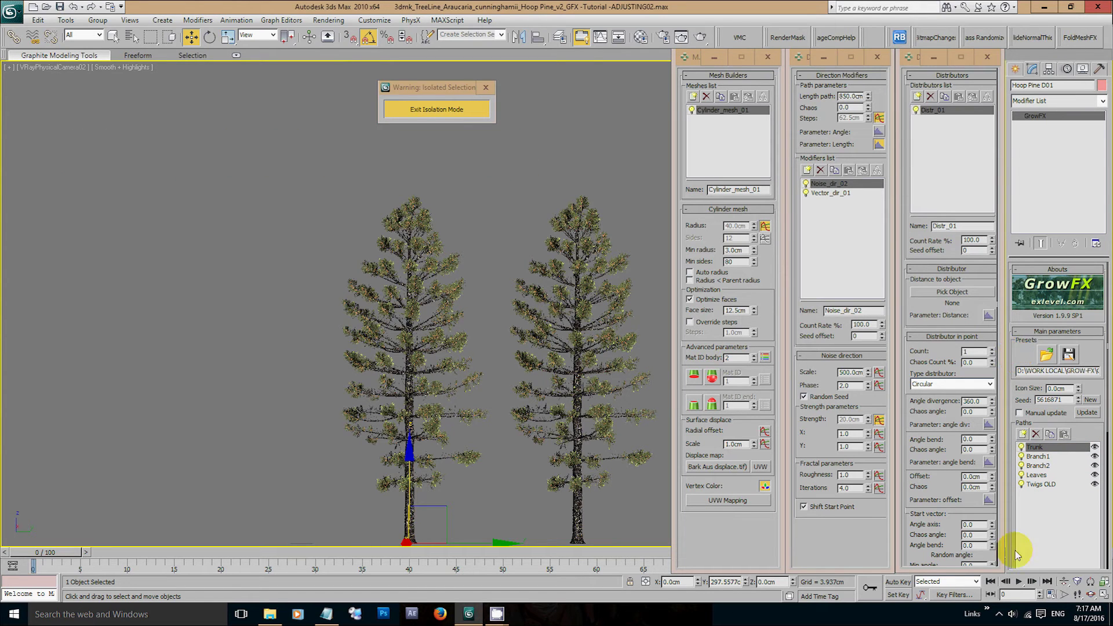
- Turn on Highlighted paths display so Hoop Pine D01's trunk path shows as a red line
scroll(1016, 554, down, 5)
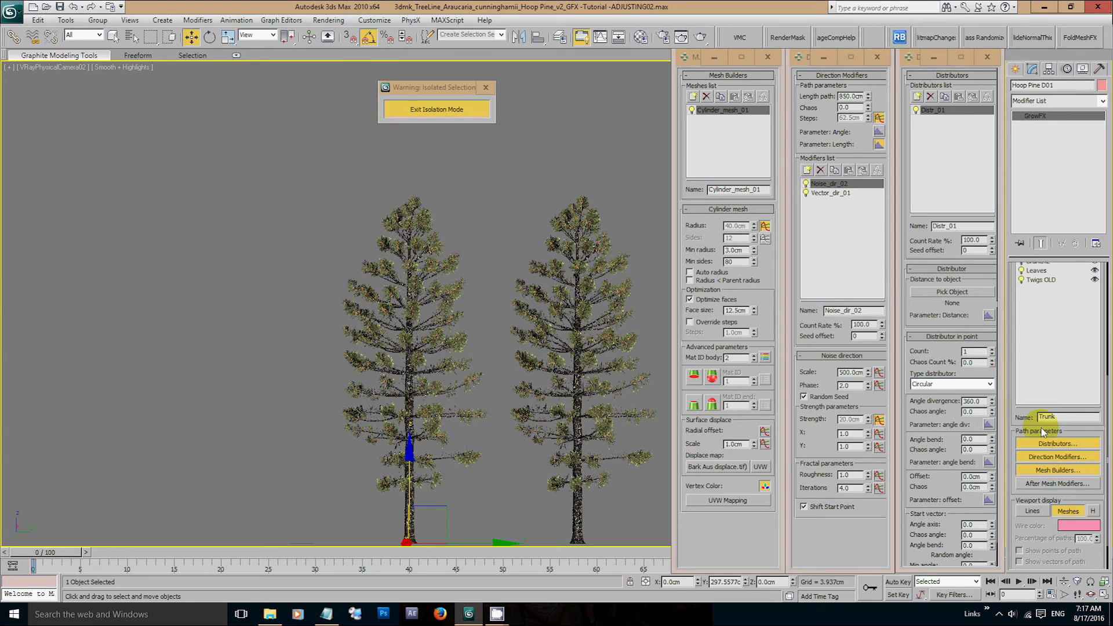
click(1094, 511)
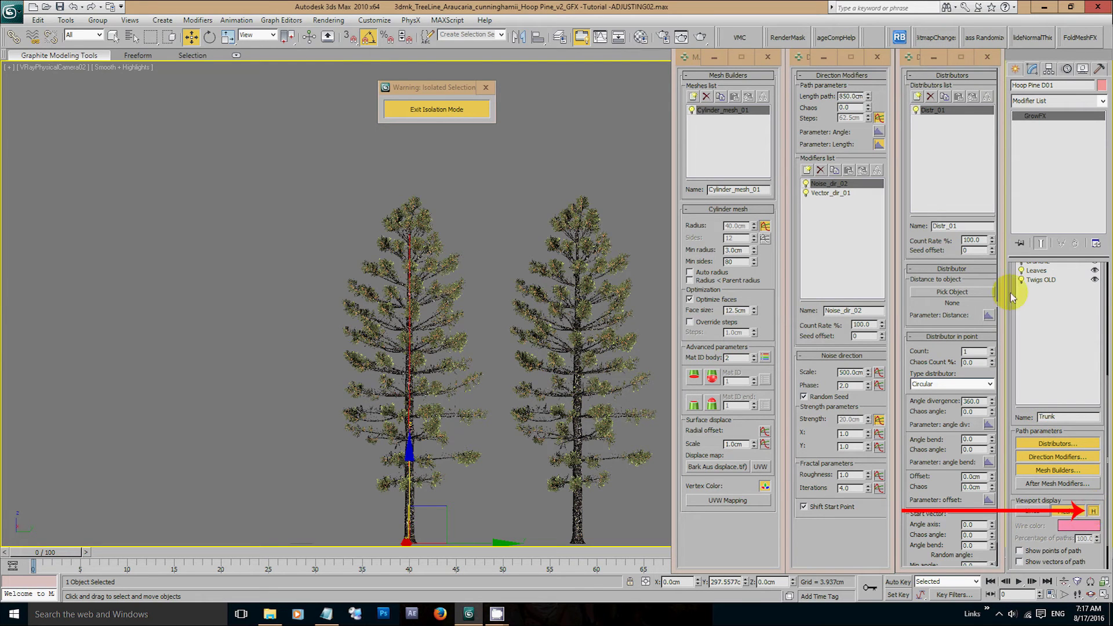
drag(1011, 296, 1024, 454)
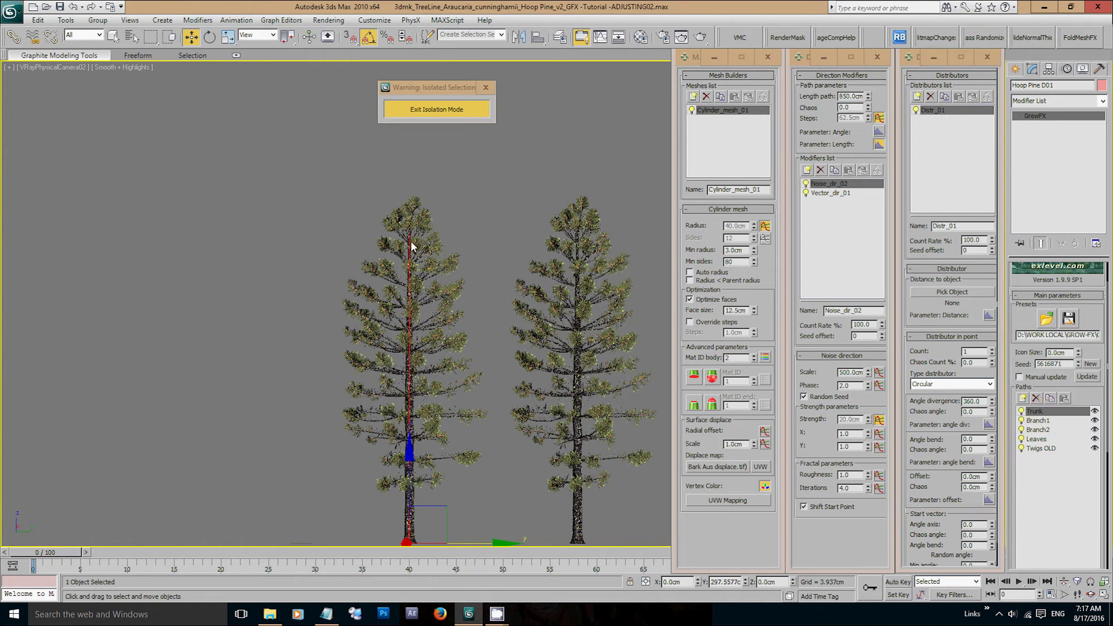
click(712, 11)
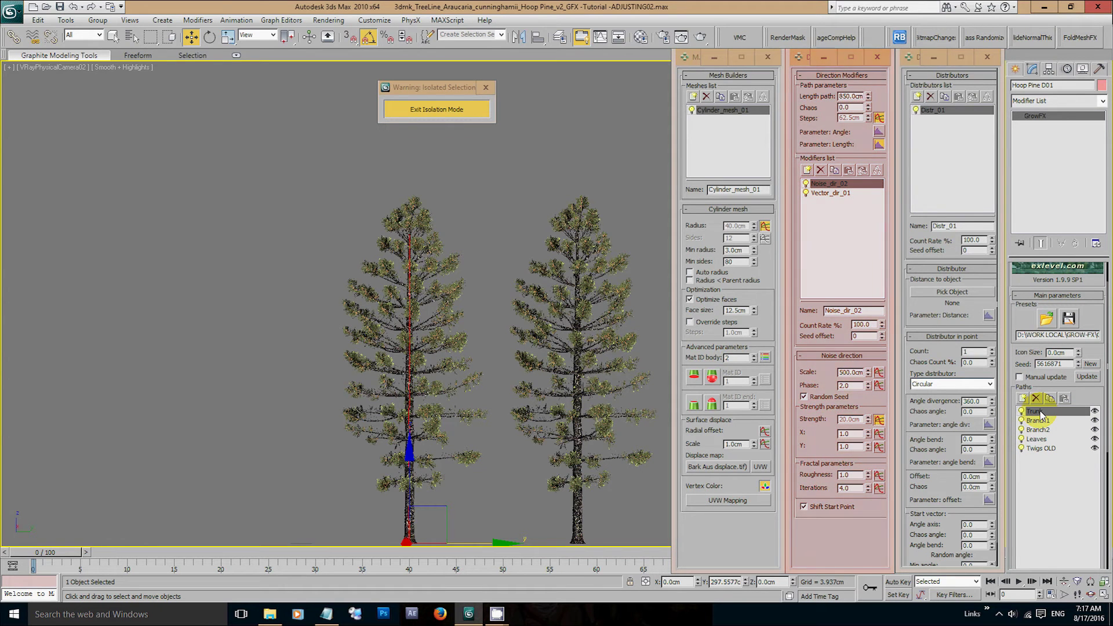
- Set Hoop Pine D01's Trunk length path to 650 cm
click(826, 100)
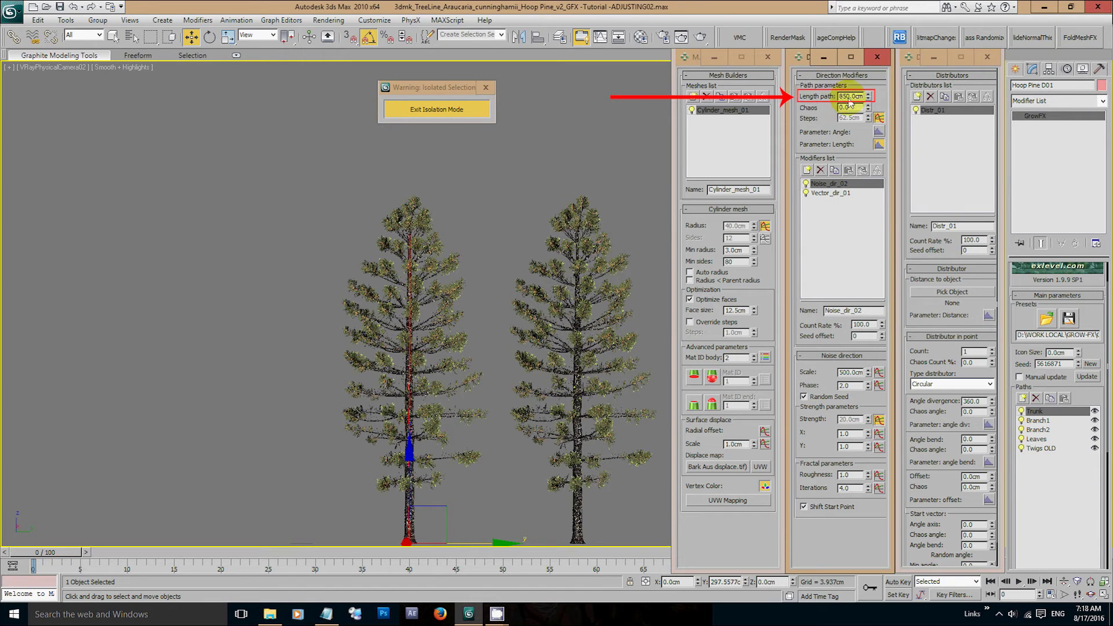
text(650)
key(Return)
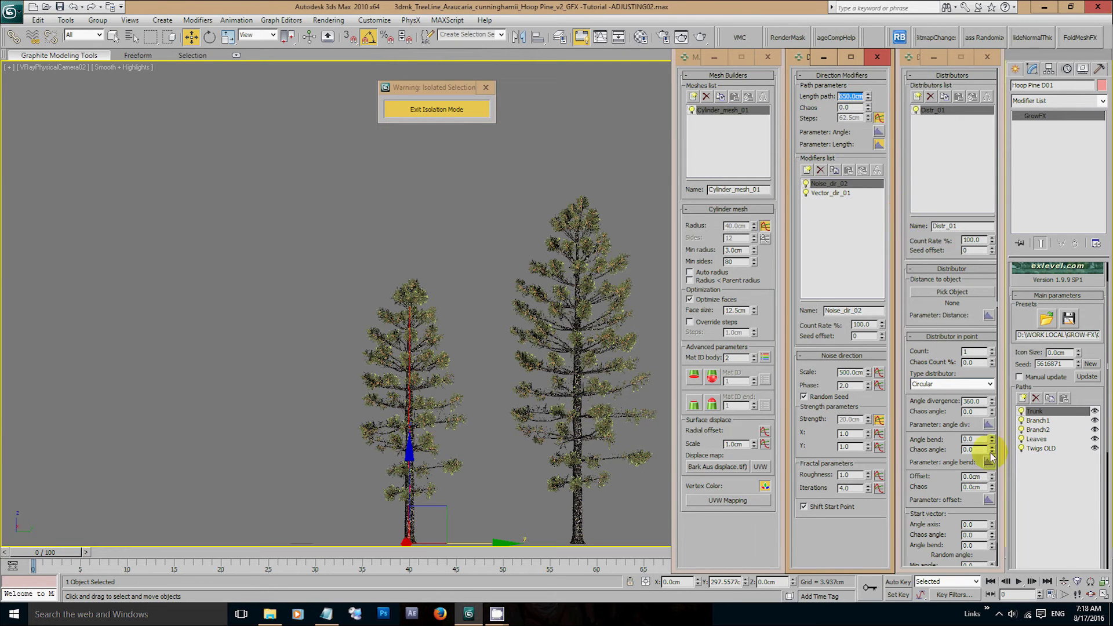
click(750, 13)
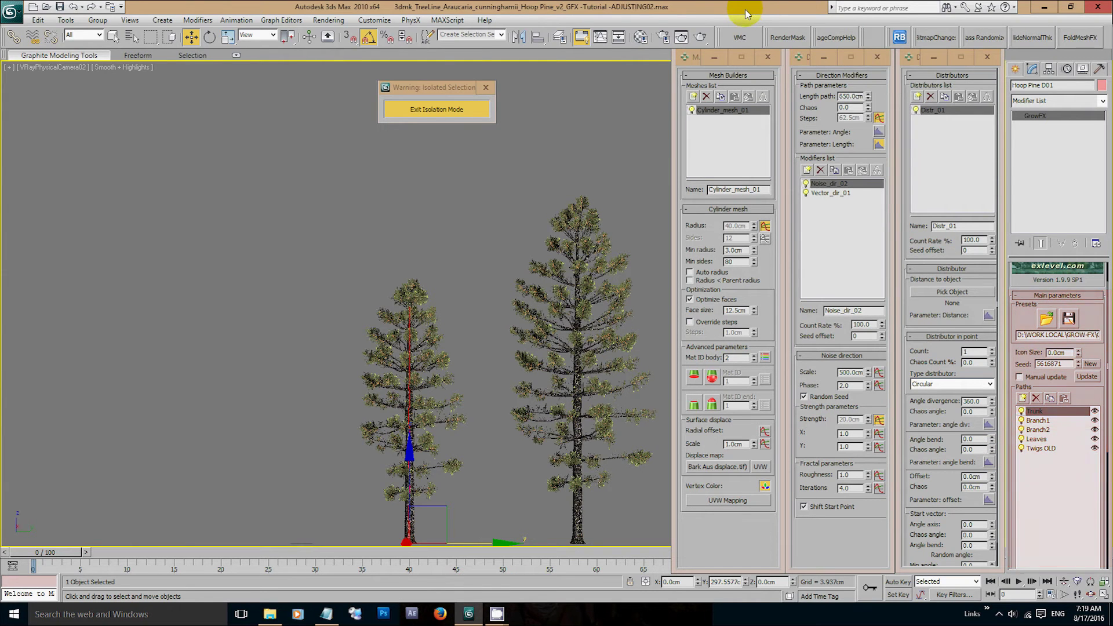
- Select the Branch1 path and set its length path to 700 cm
click(1041, 421)
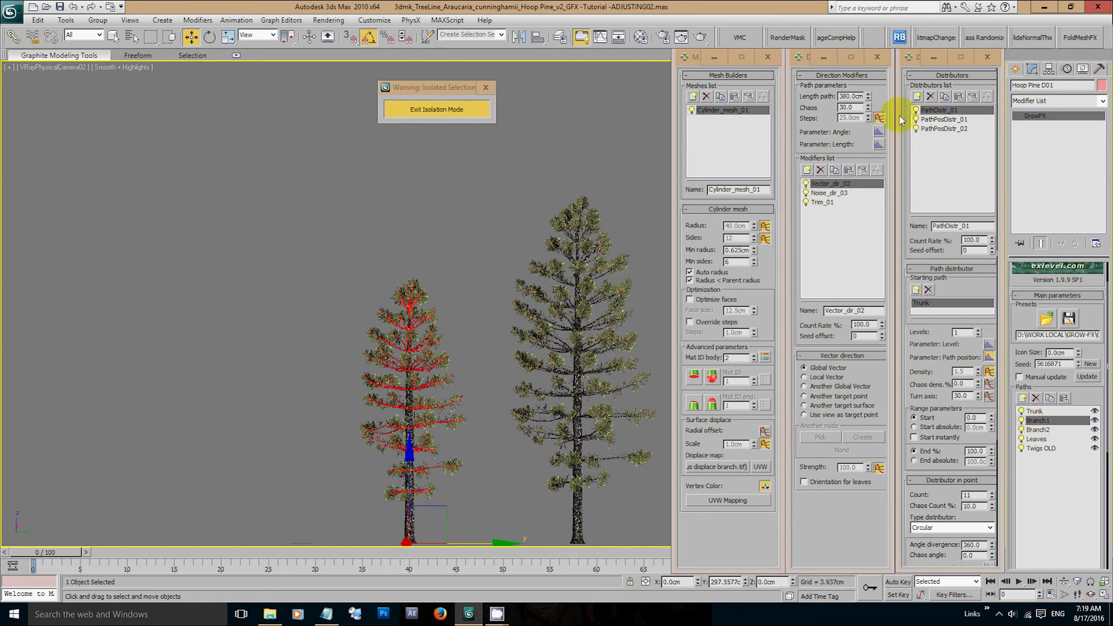
click(846, 98)
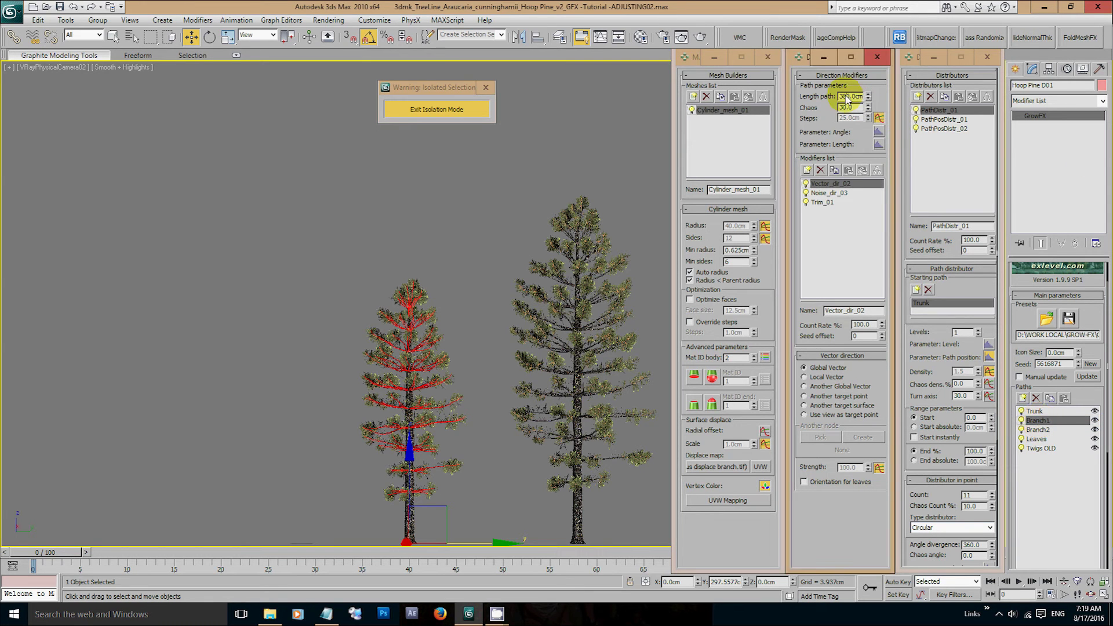
double_click(848, 97)
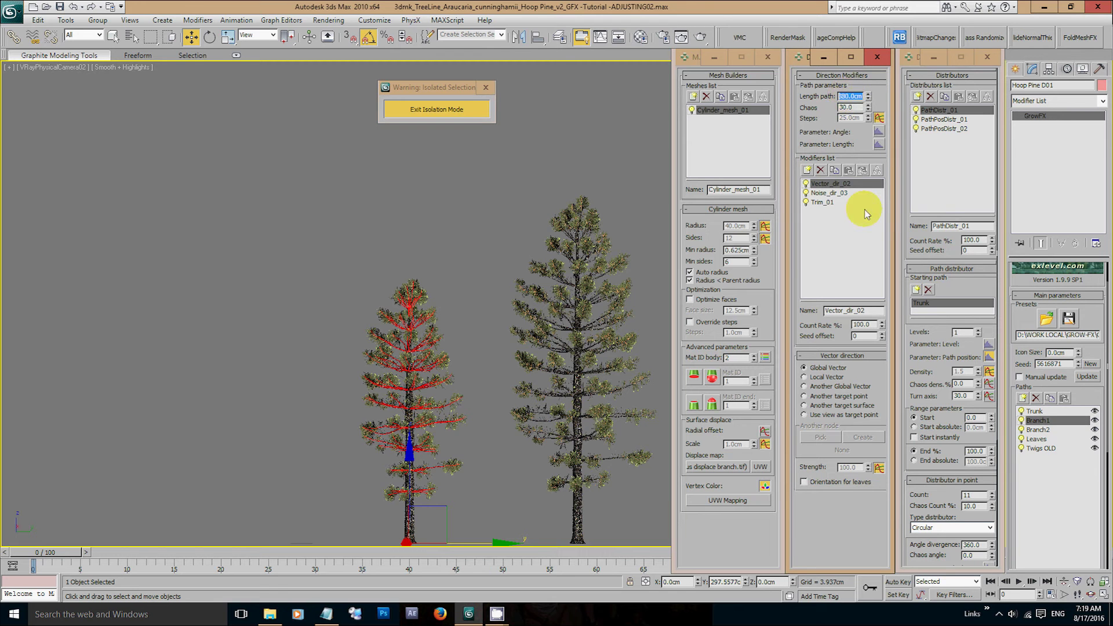
text(500)
key(Return)
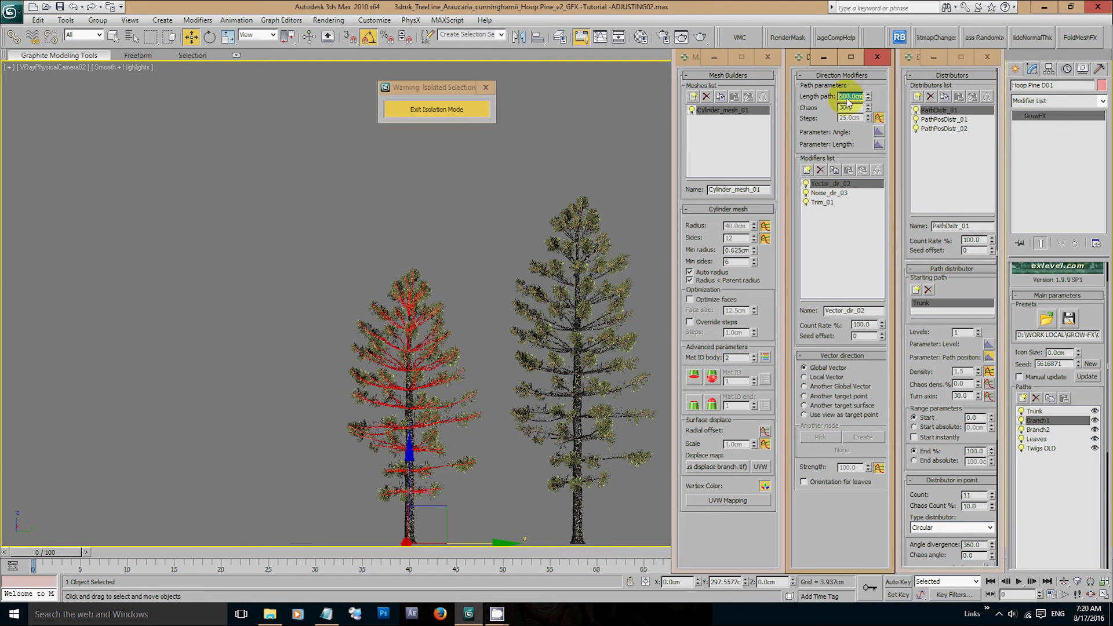
text(700)
key(Return)
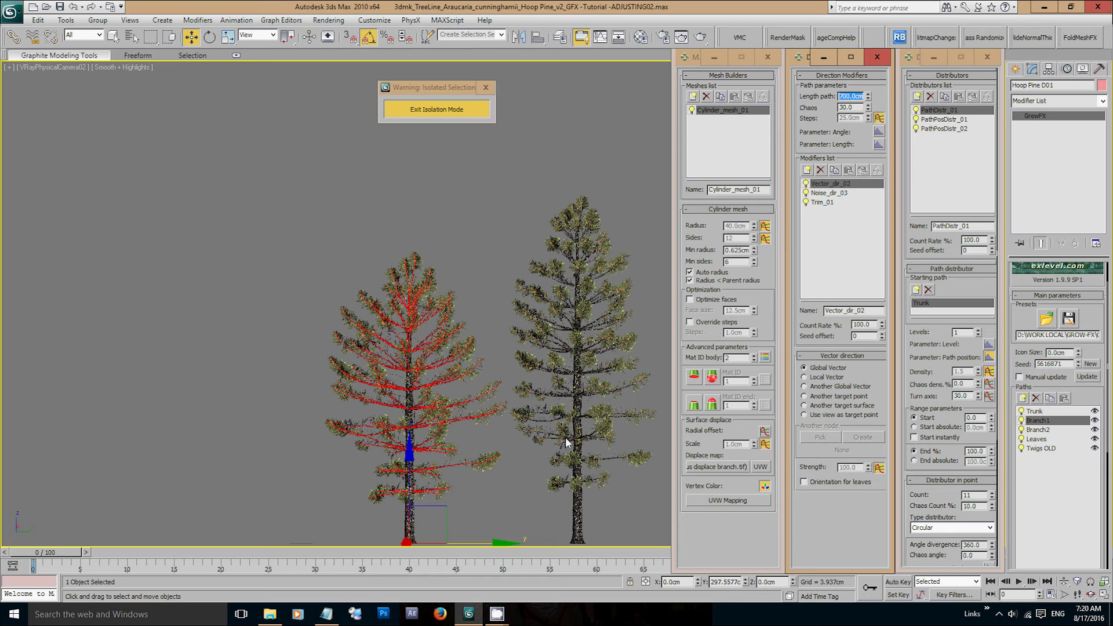
click(722, 10)
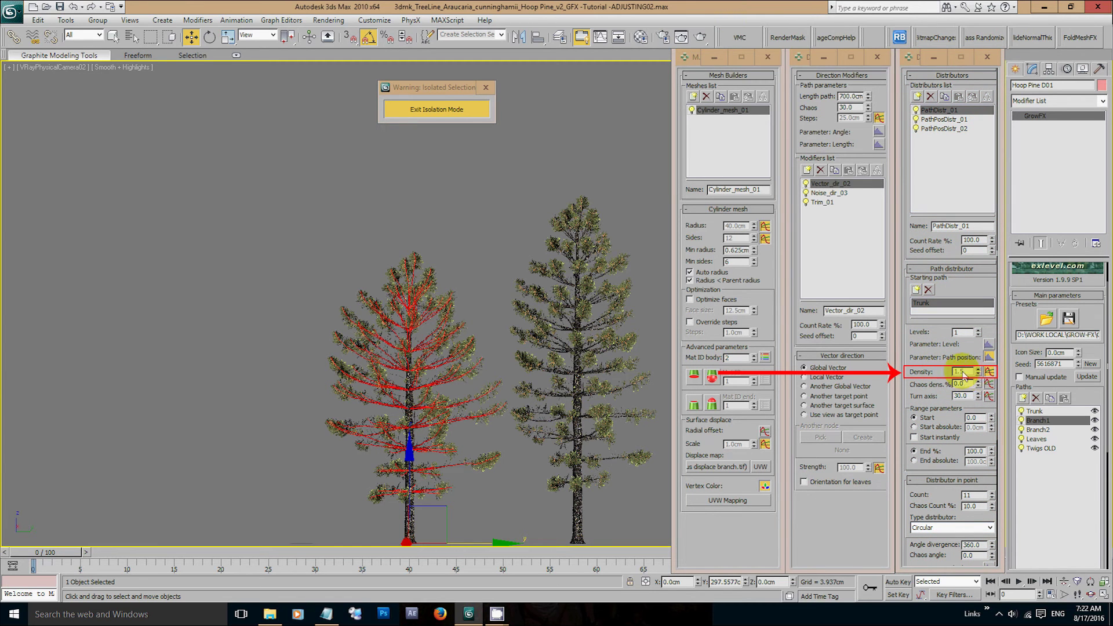
- Raise the scale factor in the Branch1 density graph to make branching denser
click(989, 373)
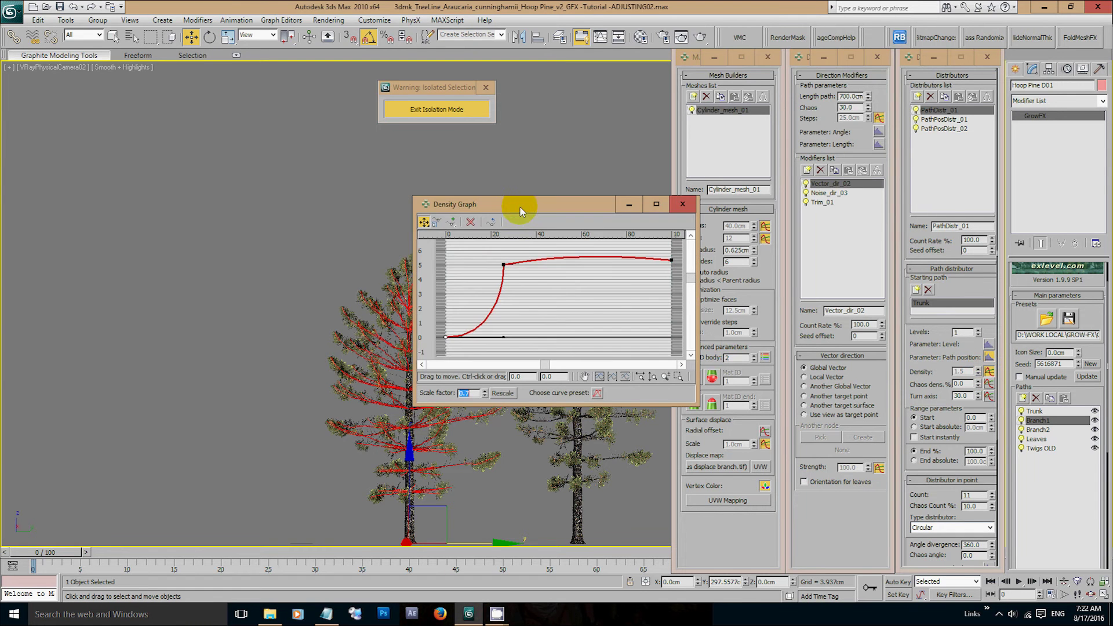
drag(520, 210, 126, 118)
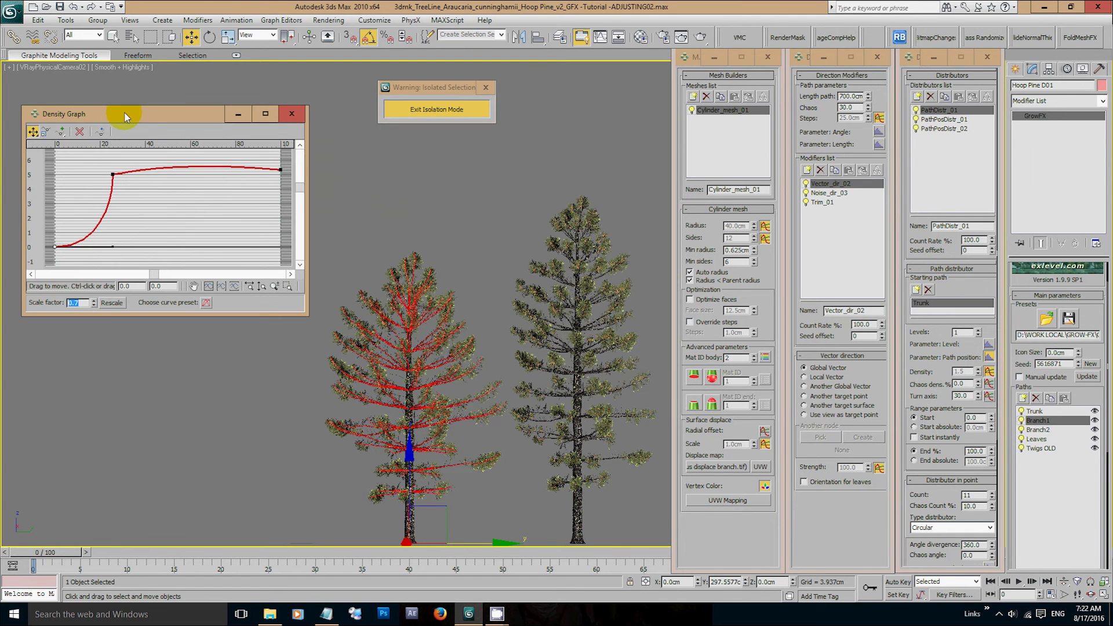
click(54, 247)
double_click(74, 302)
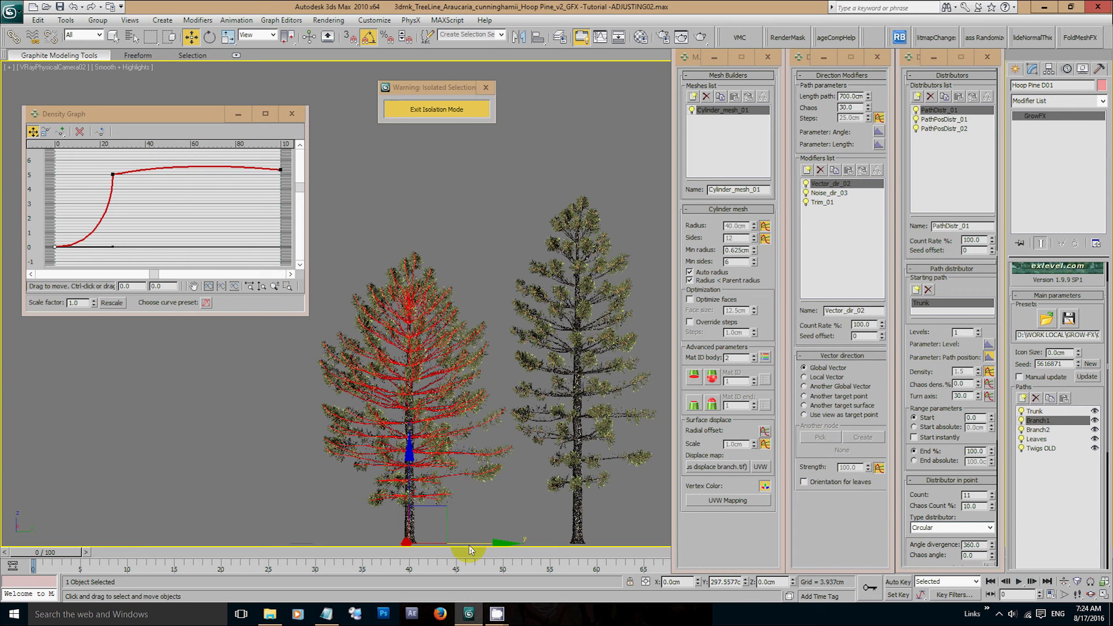
- Clone the tree further left as Hoop Pine D02
shift+drag(472, 548, 366, 542)
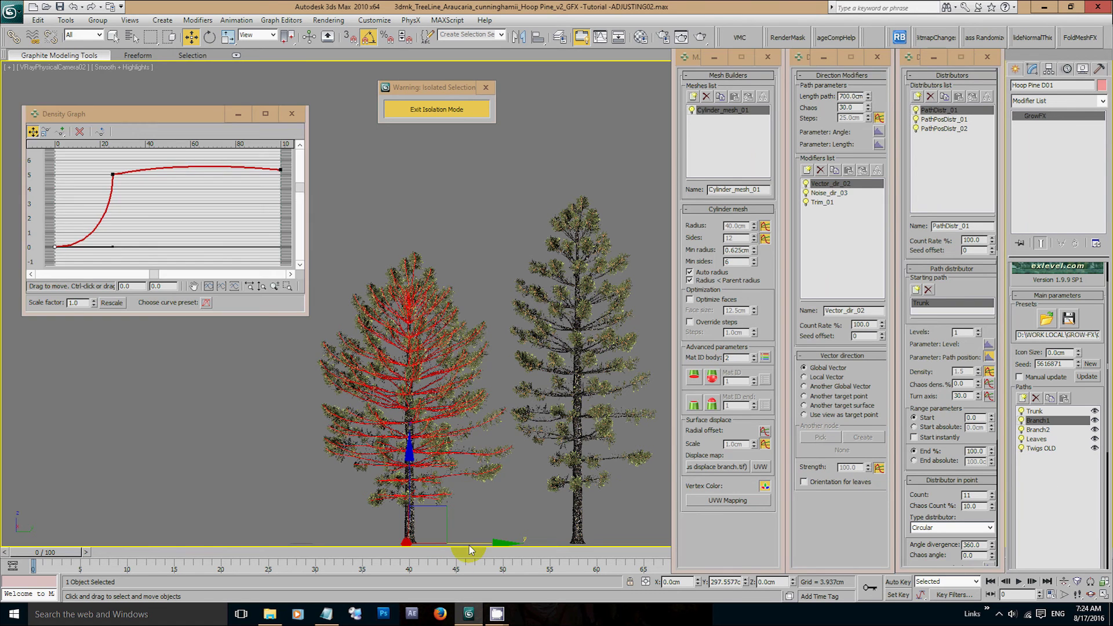
shift+drag(472, 545, 255, 535)
click(557, 356)
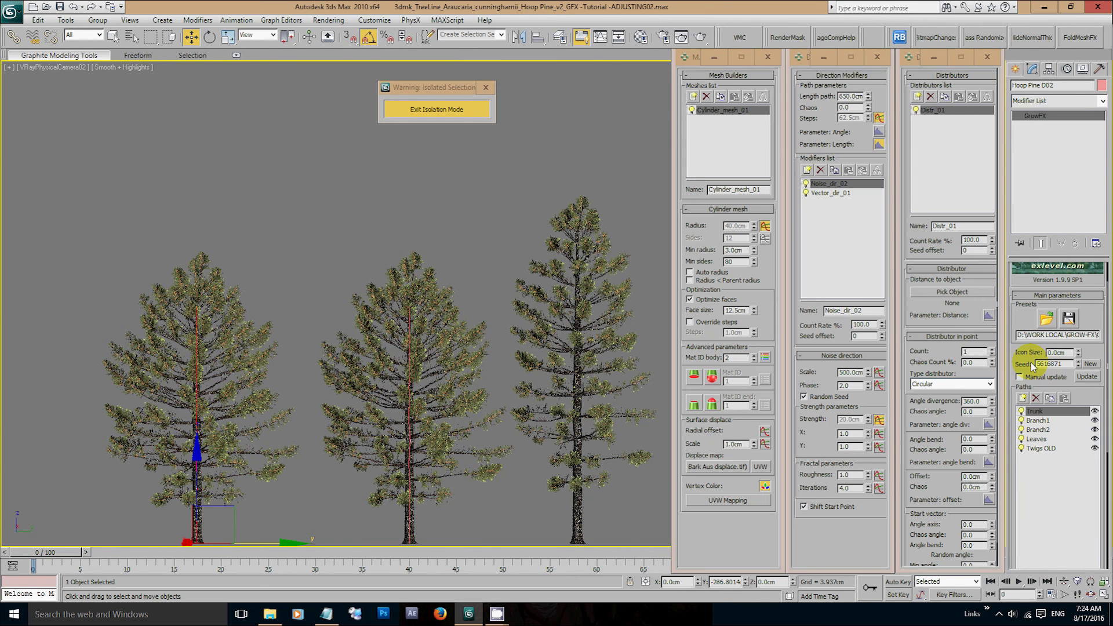
- Give Hoop Pine D02 a new random seed and clone it left as Hoop Pine D03
click(1089, 364)
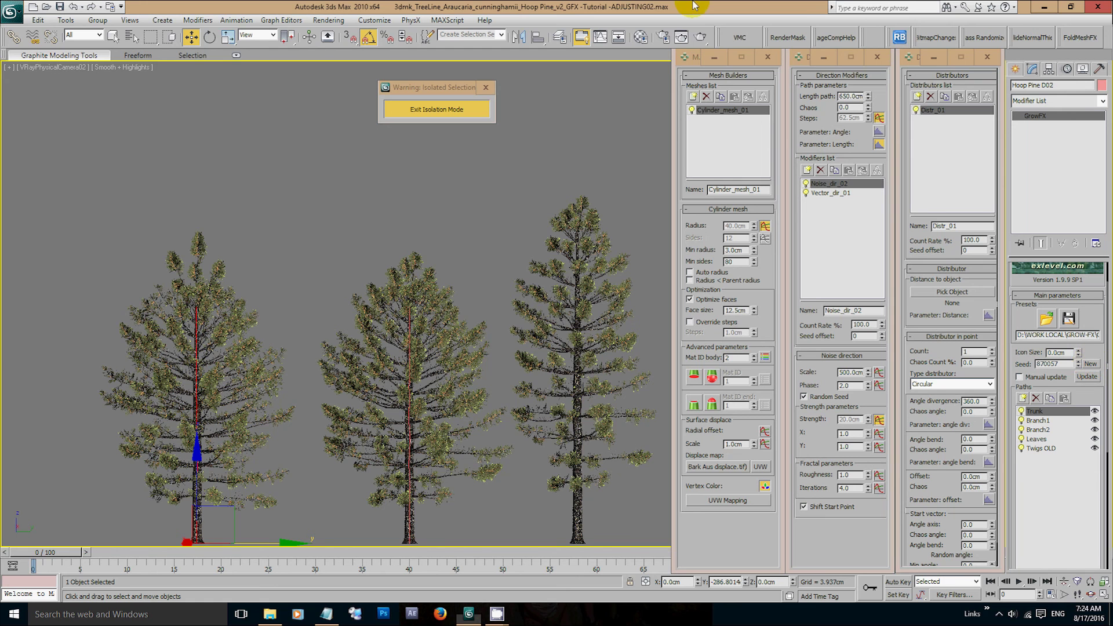
drag(267, 549, 24, 522)
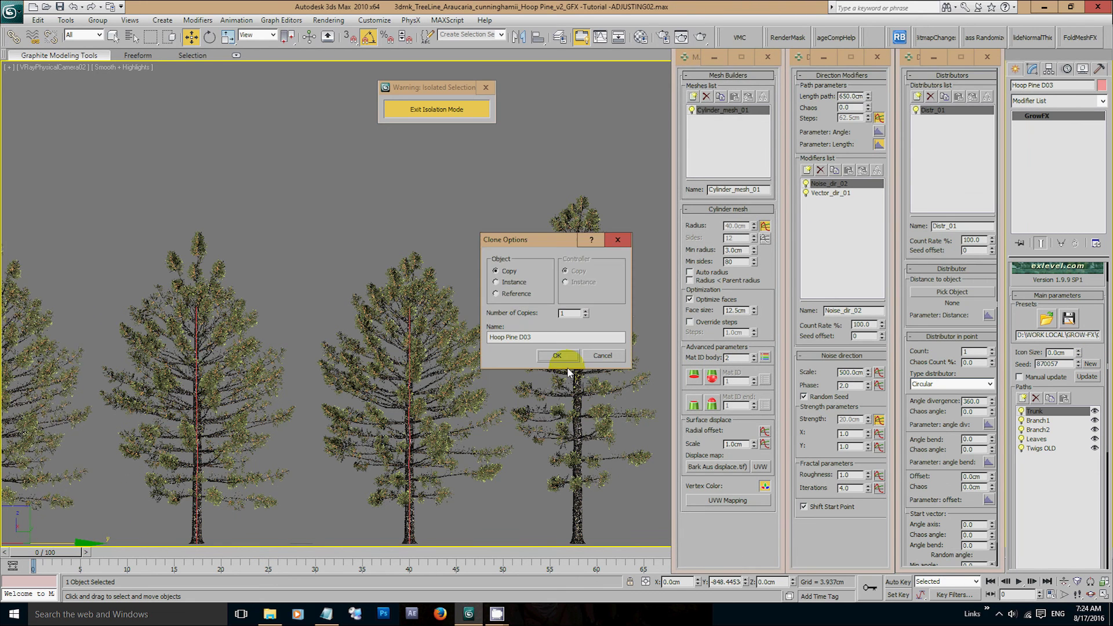
click(565, 361)
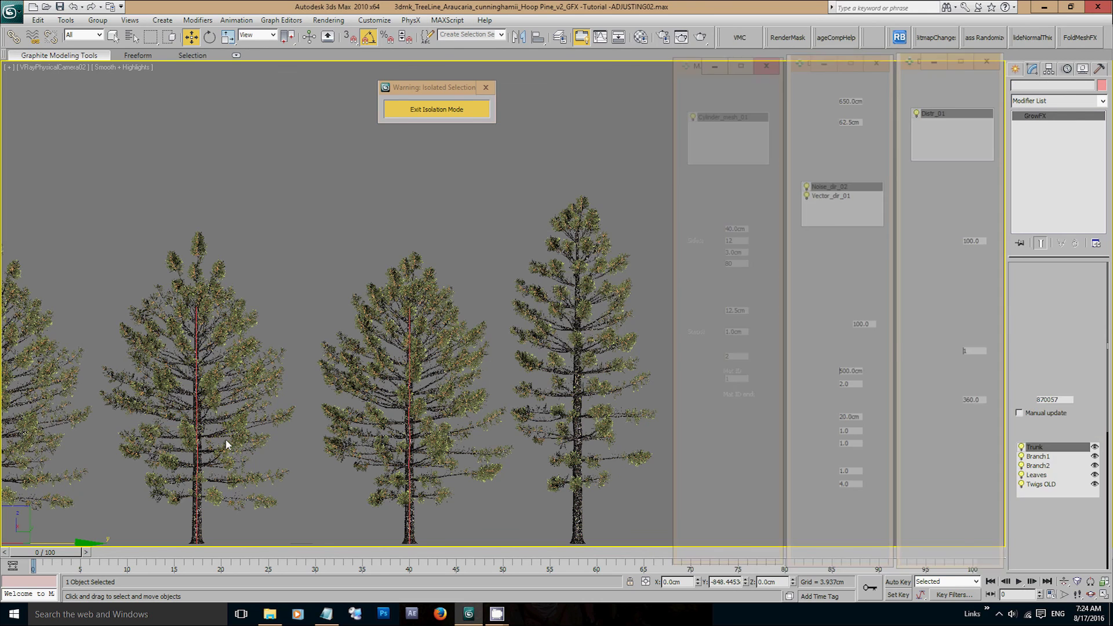
middle_drag(465, 454, 585, 449)
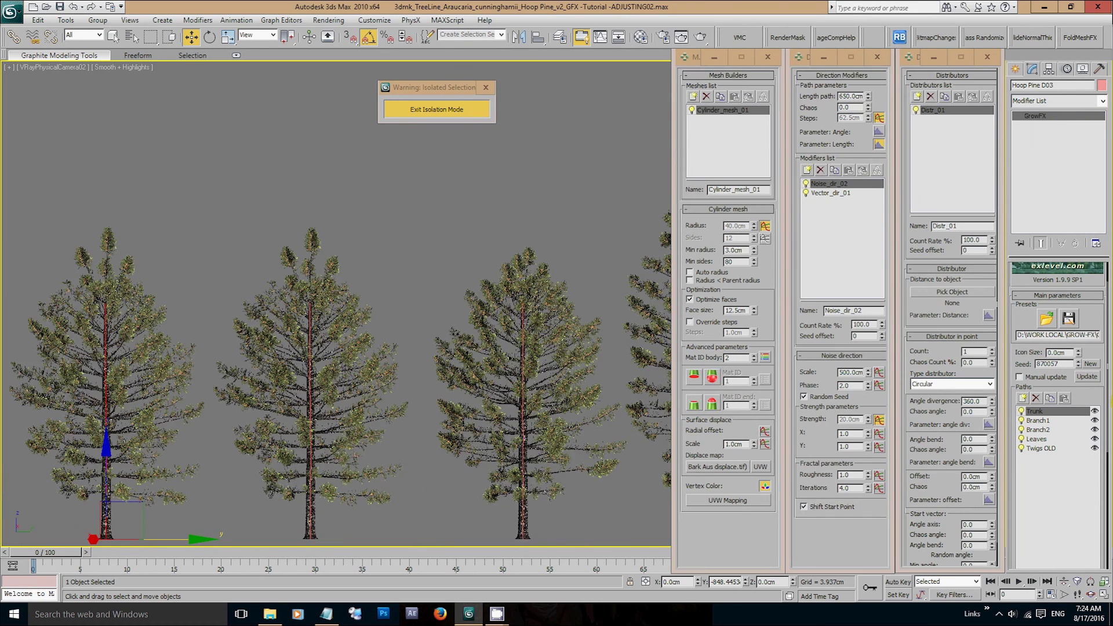
- Give Hoop Pine D03 the new seed 1876039 and open its Branch1 density graph
click(1090, 364)
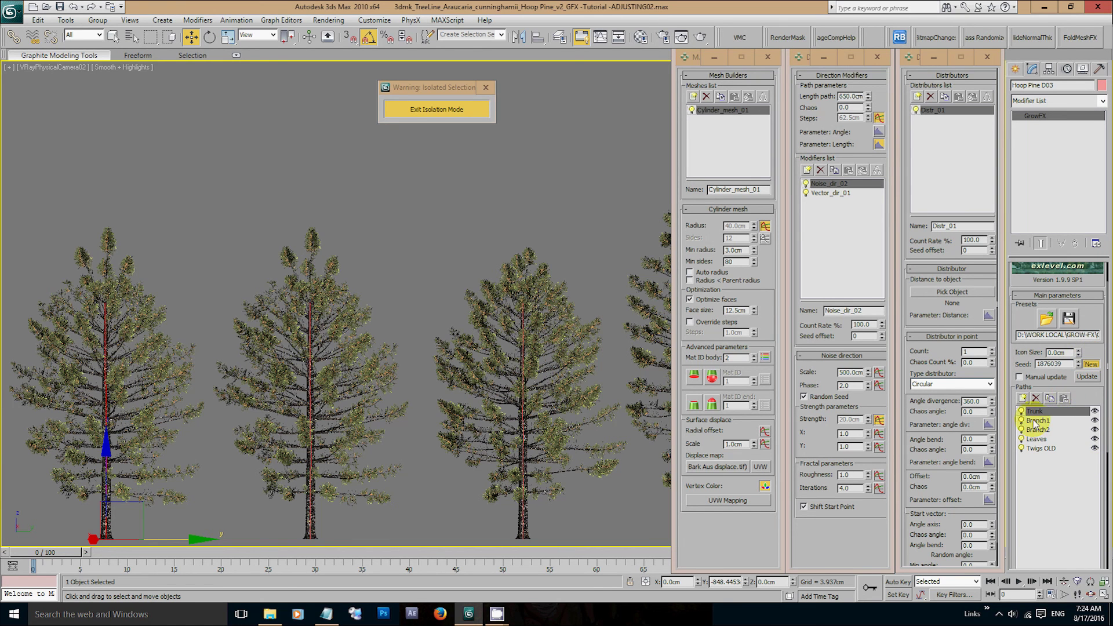
click(1037, 421)
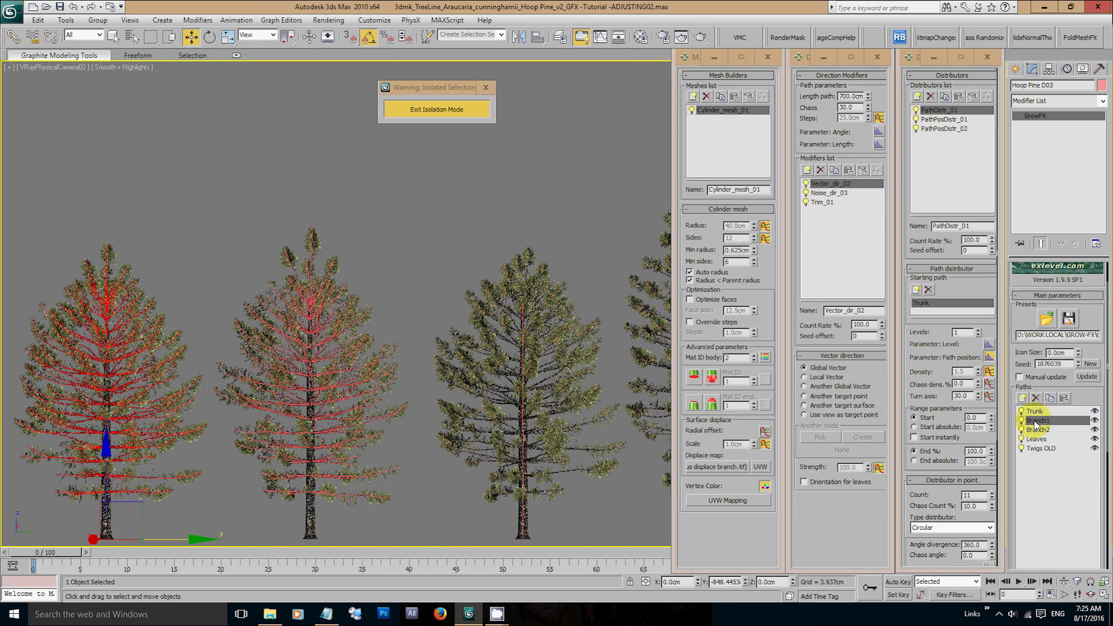
click(989, 372)
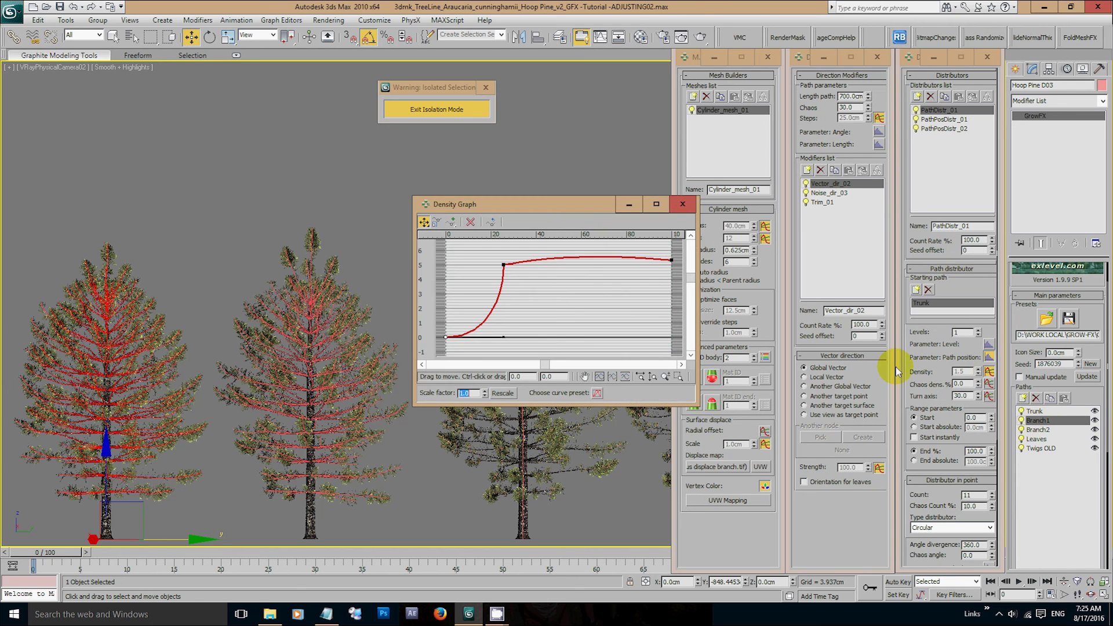